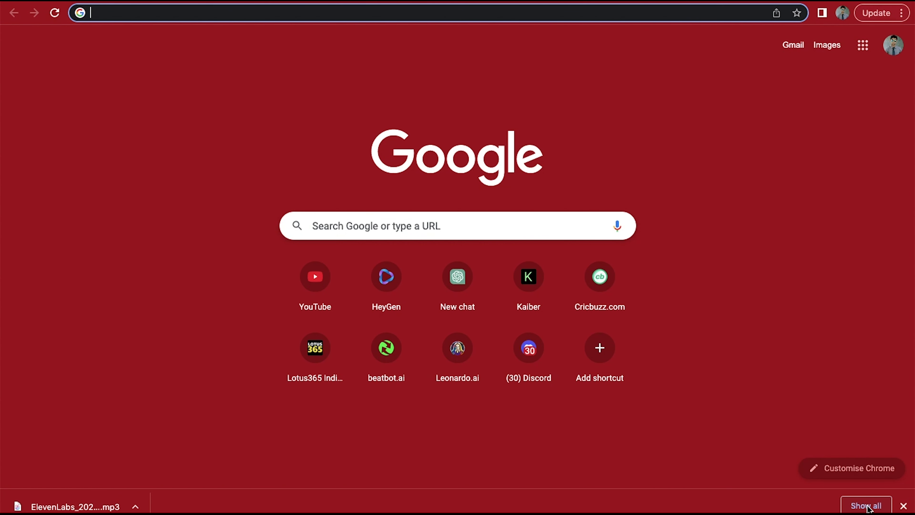
# - Search Google for "elevenlabs ai" and open the ElevenLabs text-to-speech and voice cloning site
pyautogui.write('el')
pyautogui.press('Return')
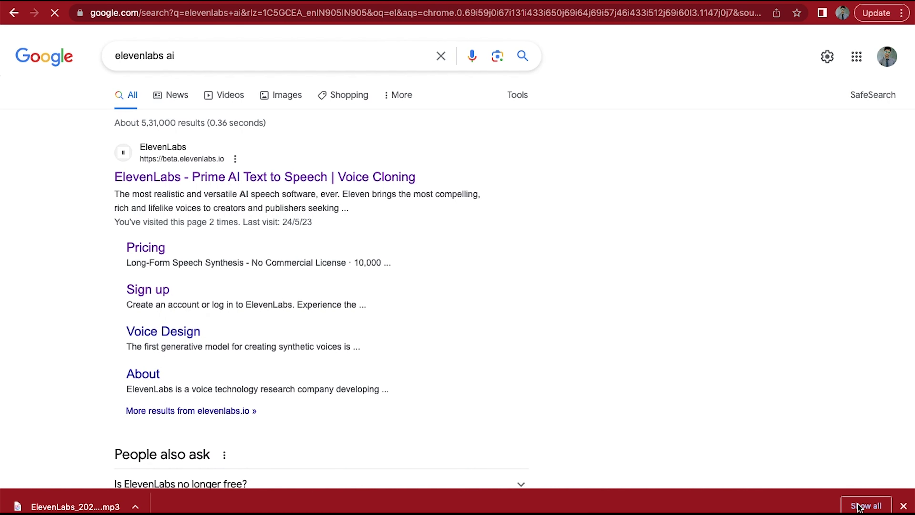
pyautogui.click(231, 176)
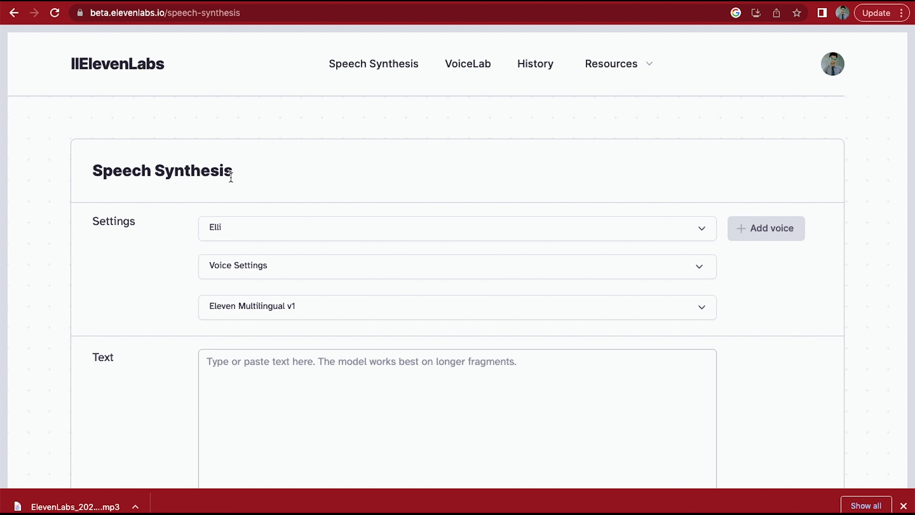
# - Preview the premade voices Adam, Antoni, Arnold, Bella, Domi, Elli and Josh without changing the selected voice
pyautogui.click(303, 231)
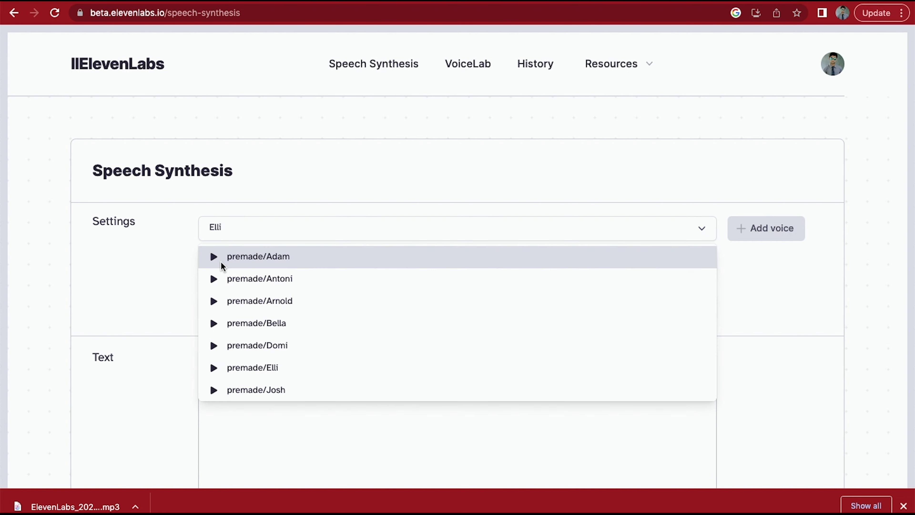
pyautogui.click(213, 258)
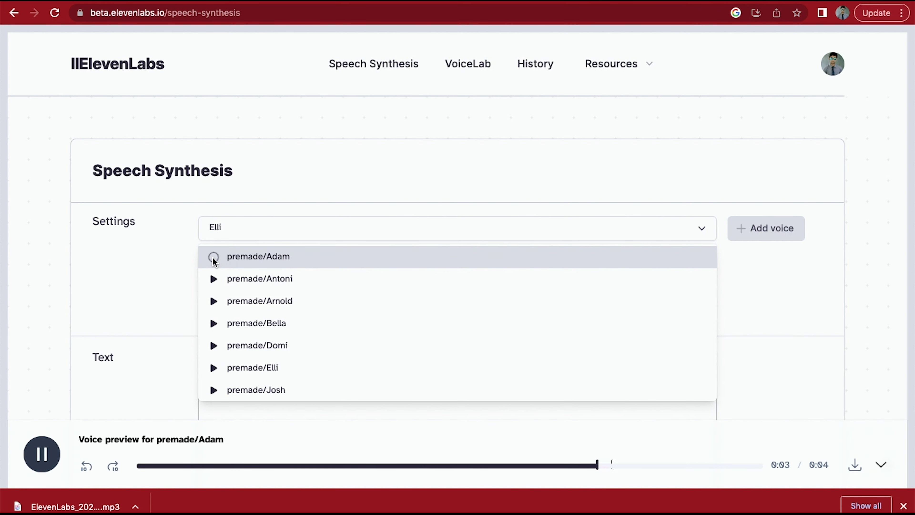
pyautogui.click(214, 282)
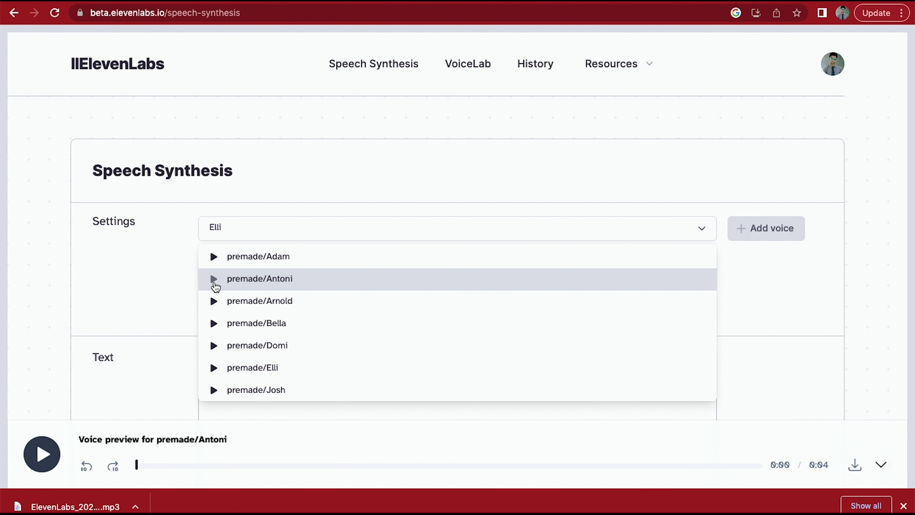
pyautogui.click(214, 305)
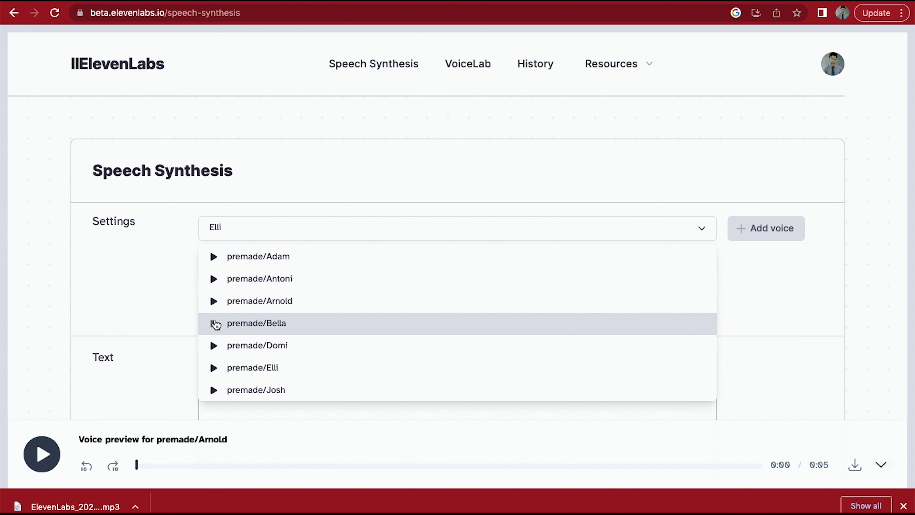
pyautogui.click(214, 323)
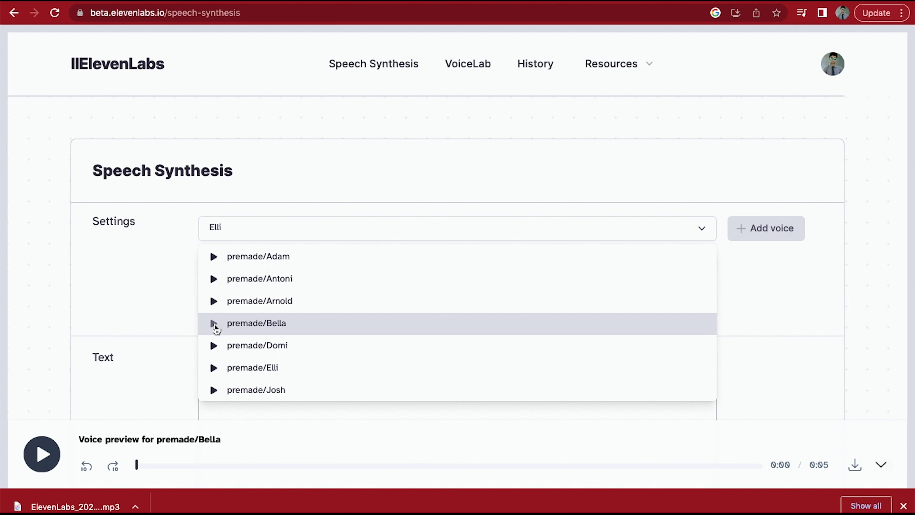
pyautogui.click(214, 345)
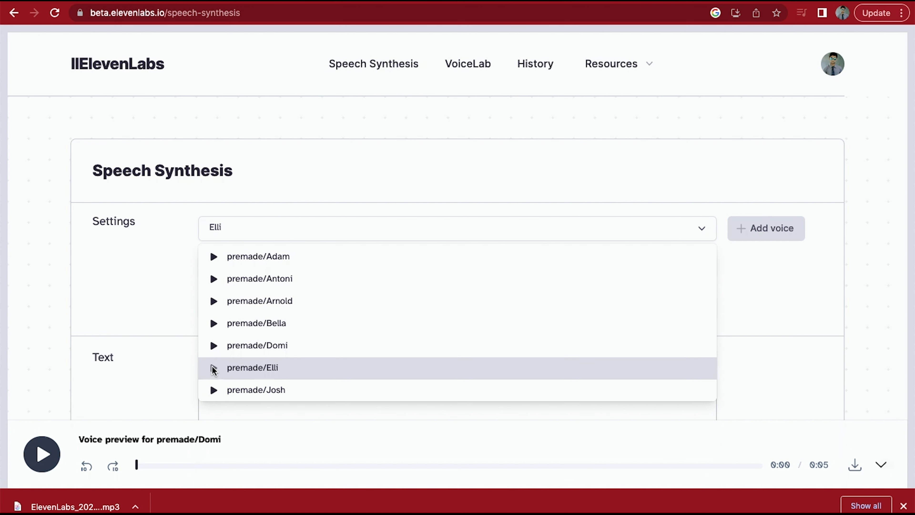
pyautogui.click(214, 367)
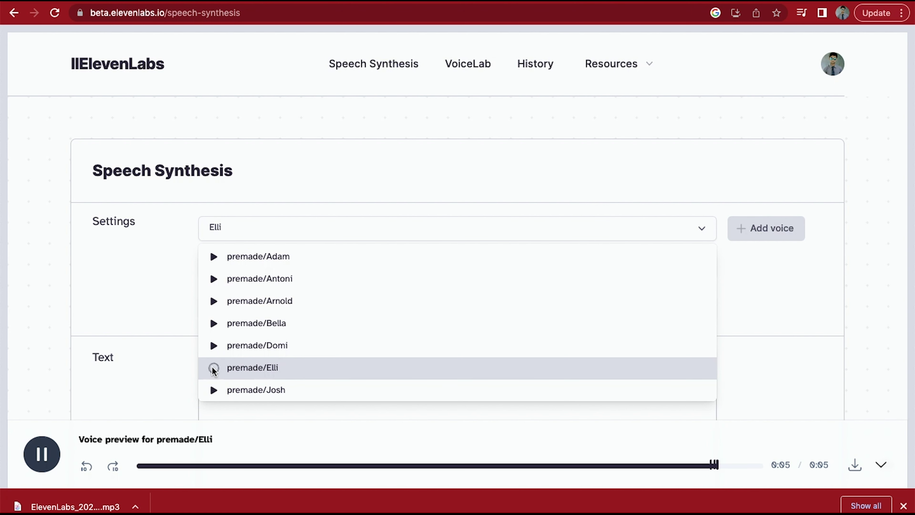
pyautogui.click(213, 389)
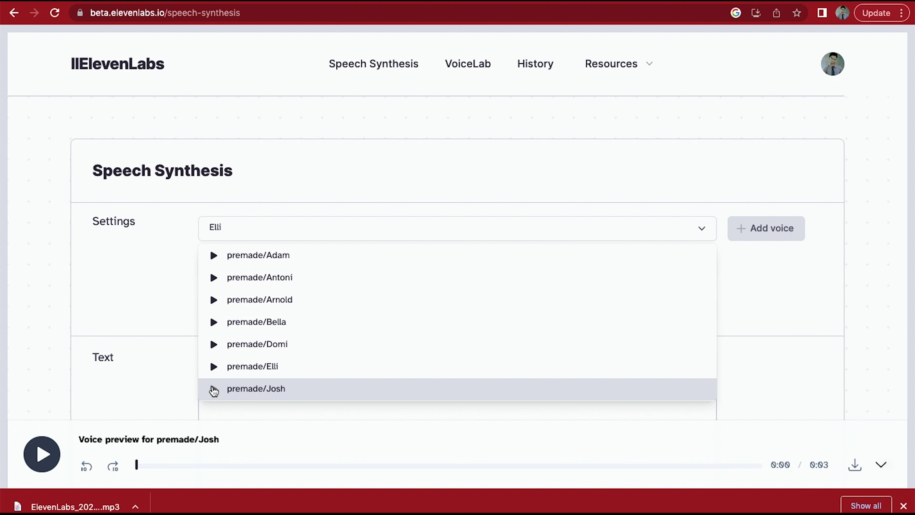
pyautogui.click(157, 321)
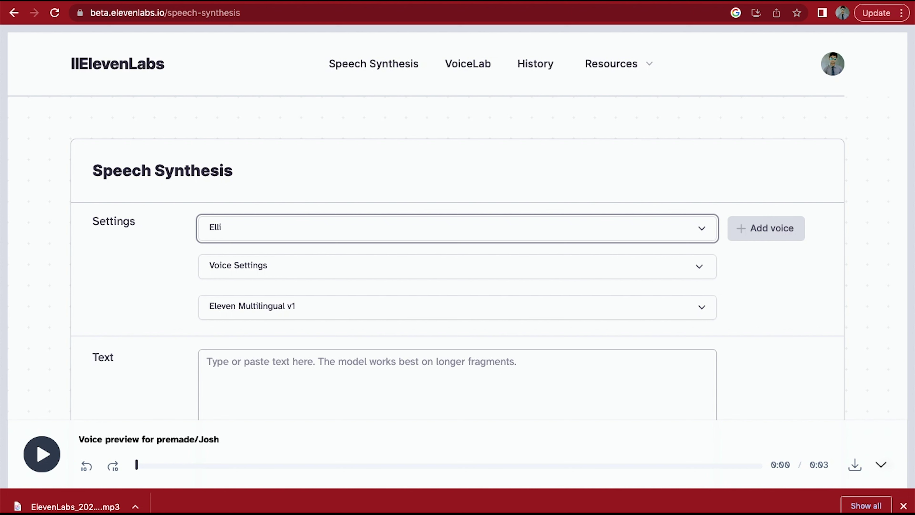
# - Try out the Stability and Clarity + Similarity Enhancement sliders and restore the default voice settings
pyautogui.click(296, 276)
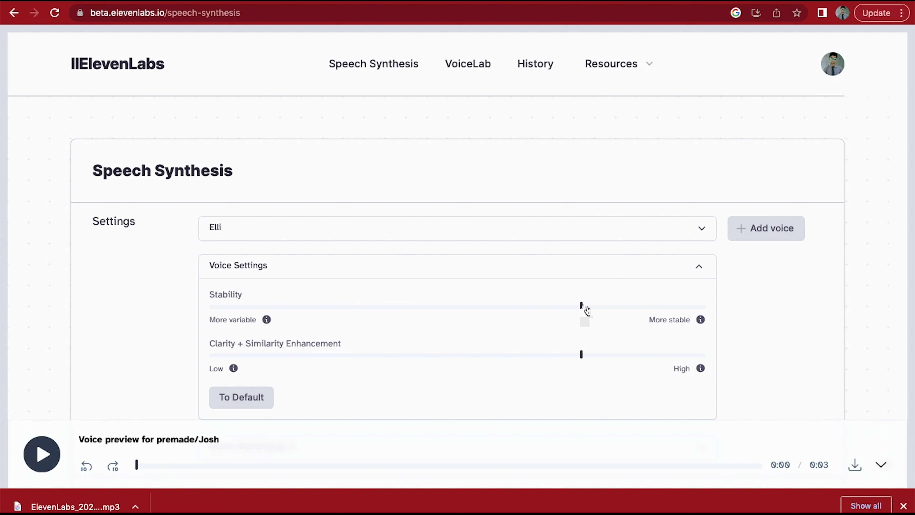
pyautogui.moveTo(583, 309)
pyautogui.moveTo(580, 310)
pyautogui.mouseDown()
pyautogui.moveTo(504, 310)
pyautogui.moveTo(584, 306)
pyautogui.mouseUp()
pyautogui.moveTo(582, 357)
pyautogui.mouseDown()
pyautogui.moveTo(572, 356)
pyautogui.moveTo(589, 355)
pyautogui.mouseUp()
pyautogui.click(243, 402)
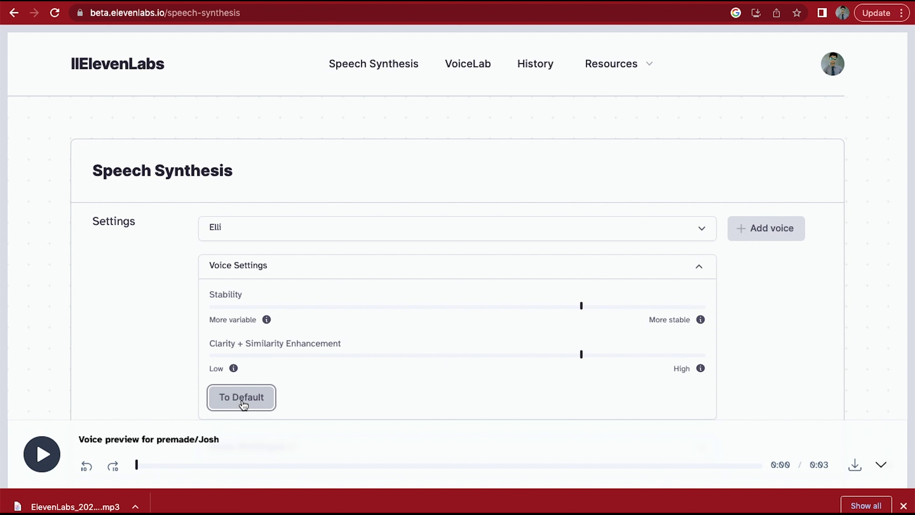
pyautogui.click(581, 355)
pyautogui.click(582, 356)
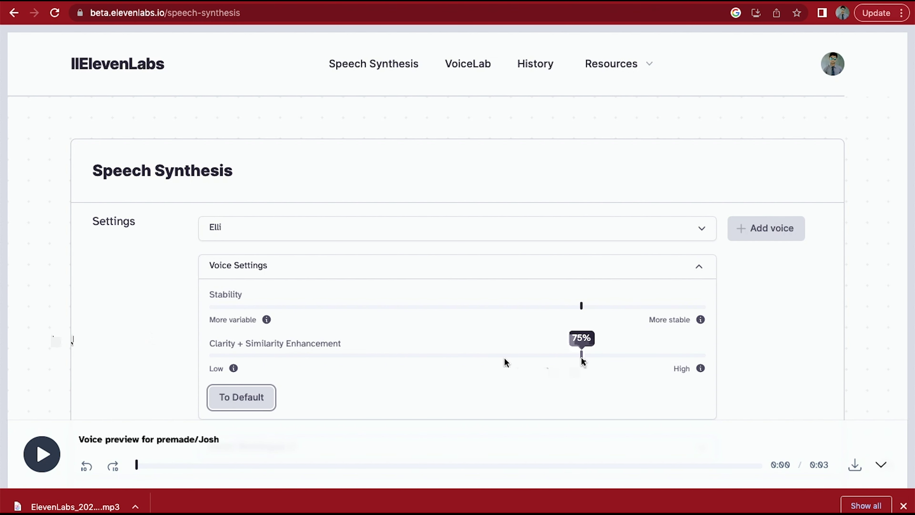
pyautogui.click(703, 268)
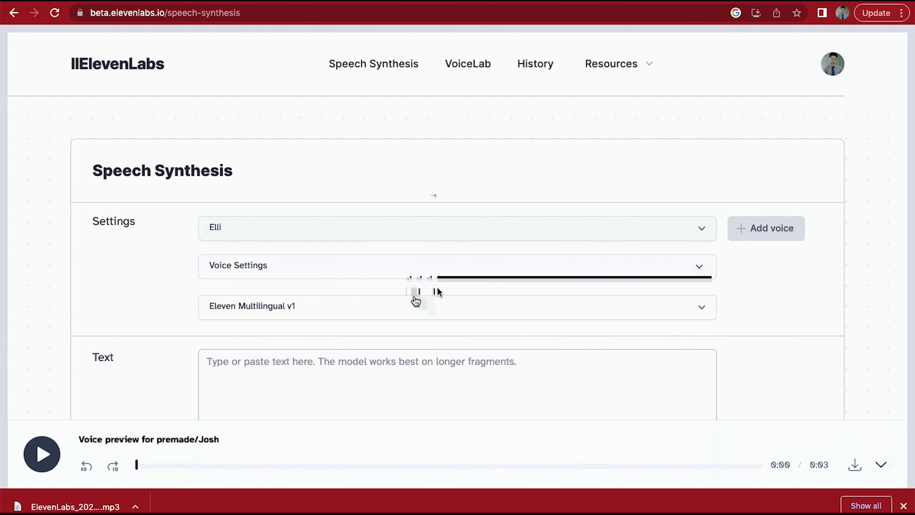
# - Review the available speech models and their supported languages without changing the selected model
pyautogui.click(413, 306)
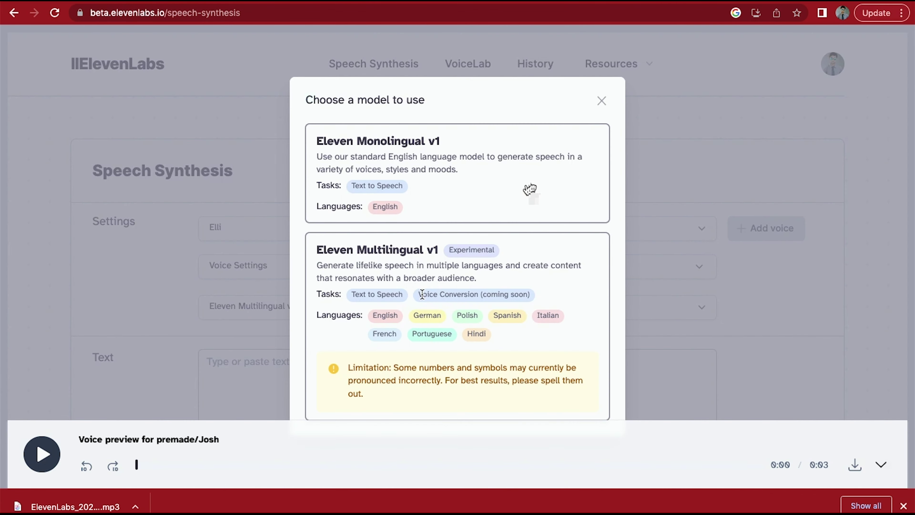
pyautogui.click(601, 101)
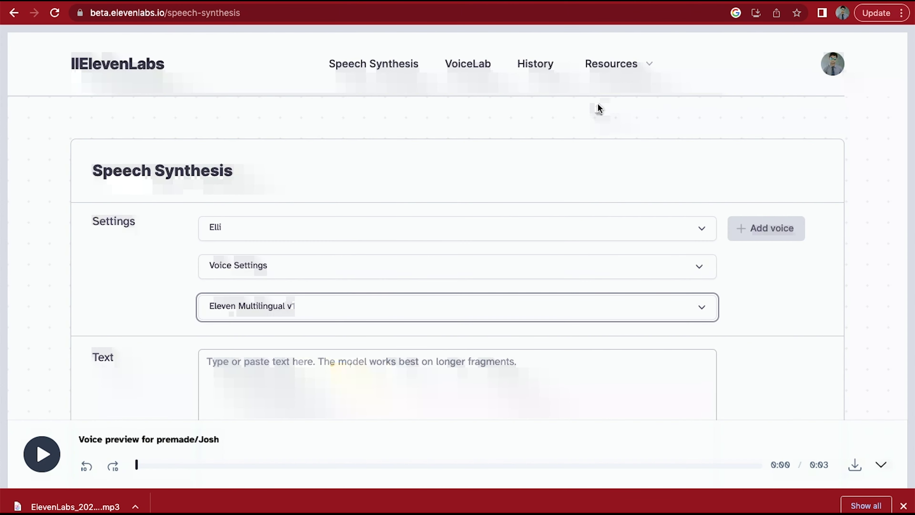
# - Switch to ChatGPT and transfer the first four narrator paragraphs of the voice-over script into the ElevenLabs text field
pyautogui.scroll(-4, 331, 374)
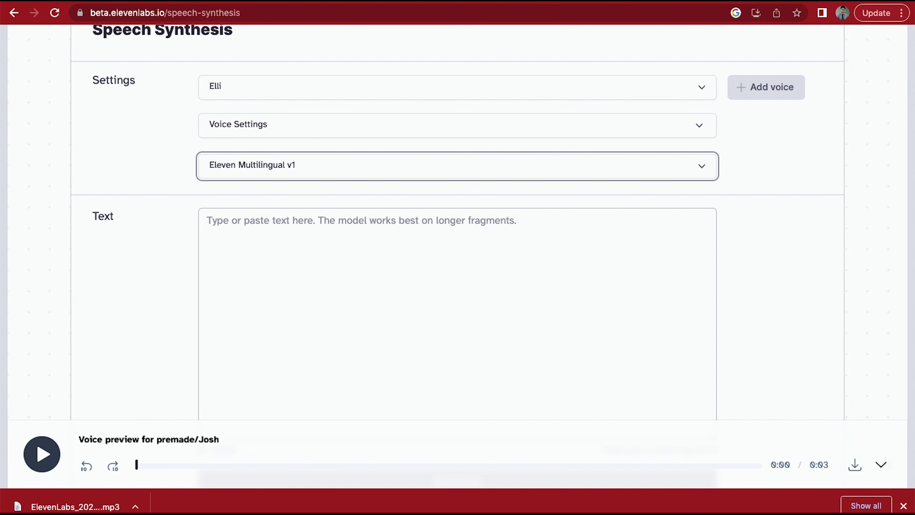
pyautogui.press('super+t')
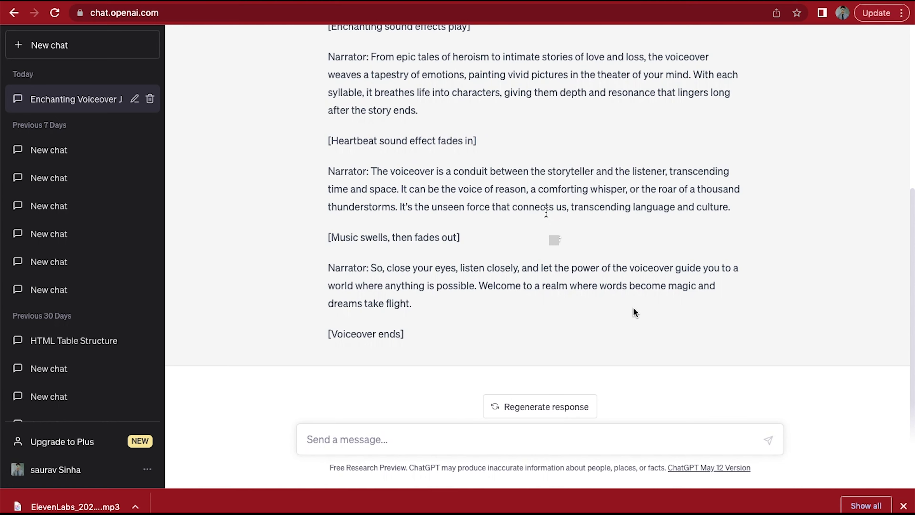
pyautogui.scroll(3, 633, 307)
pyautogui.scroll(4, 545, 212)
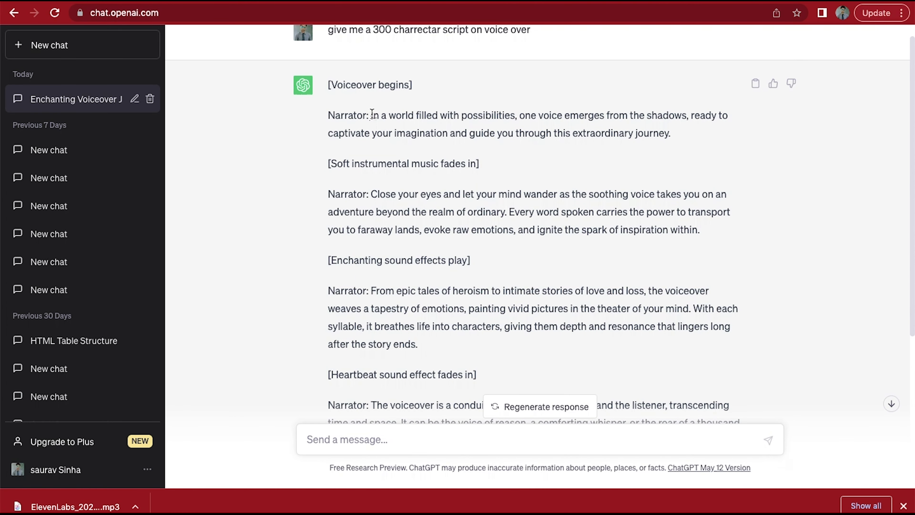
pyautogui.moveTo(372, 115); pyautogui.dragTo(541, 147)
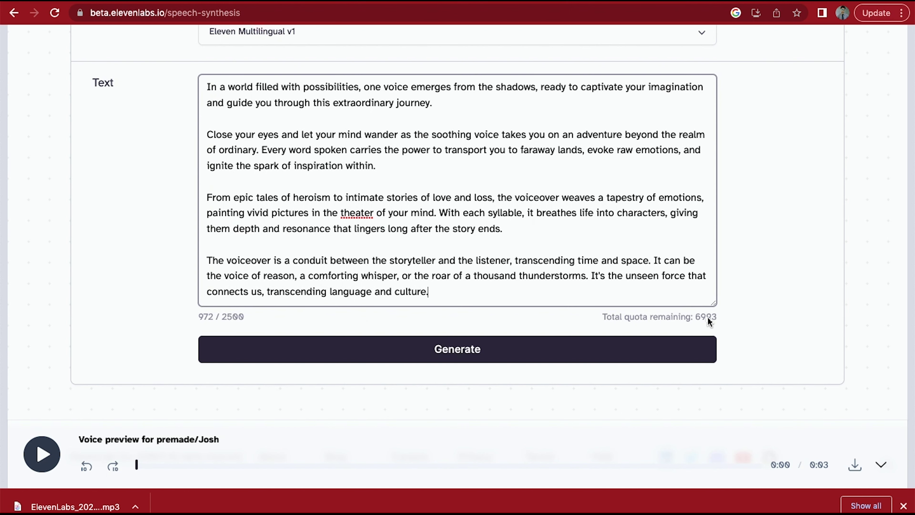
# - Generate speech from the English script with the premade/Antoni voice and the Eleven Multilingual v1 model
pyautogui.click(243, 347)
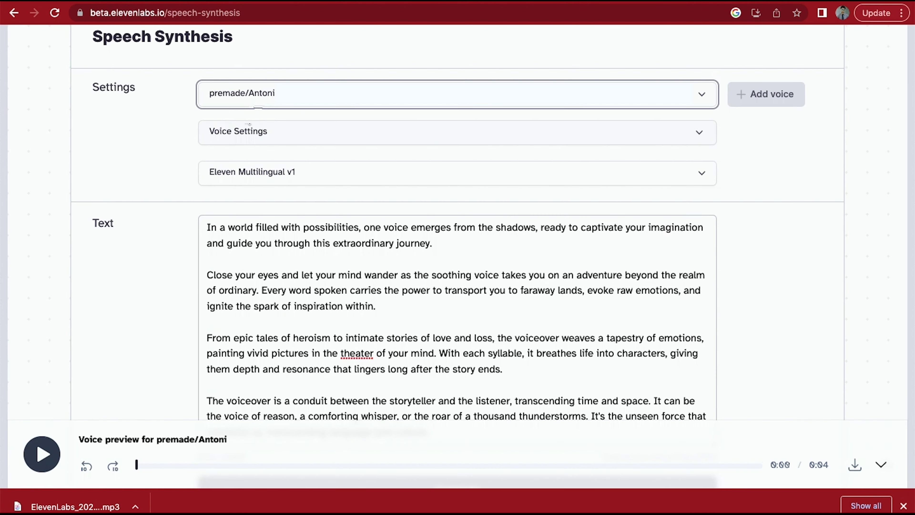
pyautogui.scroll(-3, 361, 217)
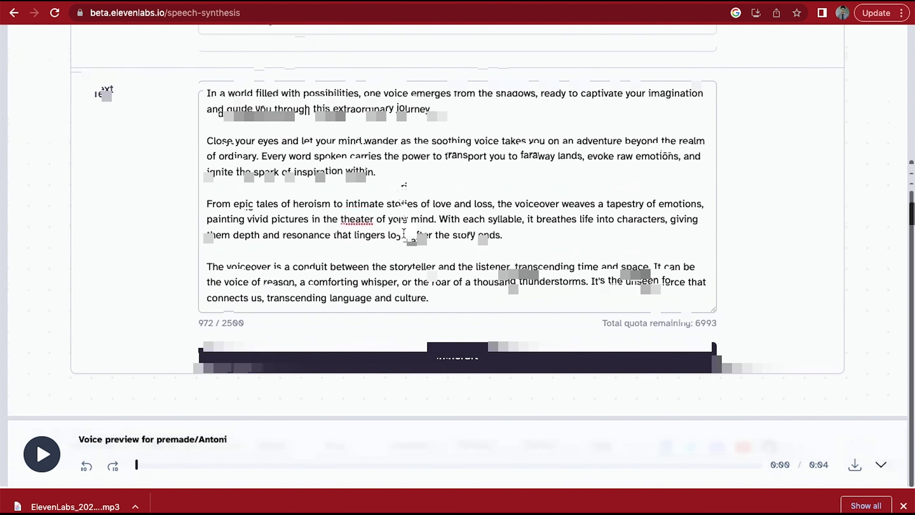
pyautogui.scroll(5, 412, 223)
pyautogui.scroll(-2, 404, 224)
pyautogui.click(386, 225)
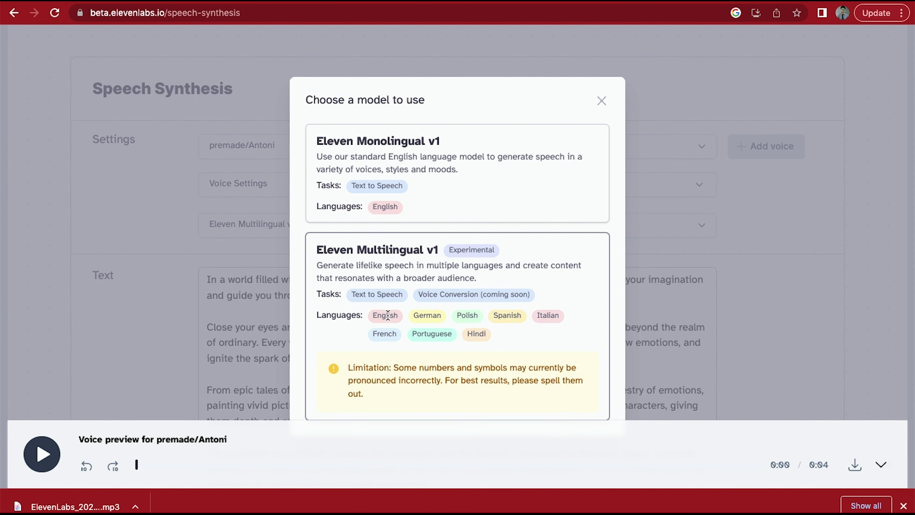
pyautogui.click(638, 108)
pyautogui.scroll(-5, 456, 238)
pyautogui.click(465, 342)
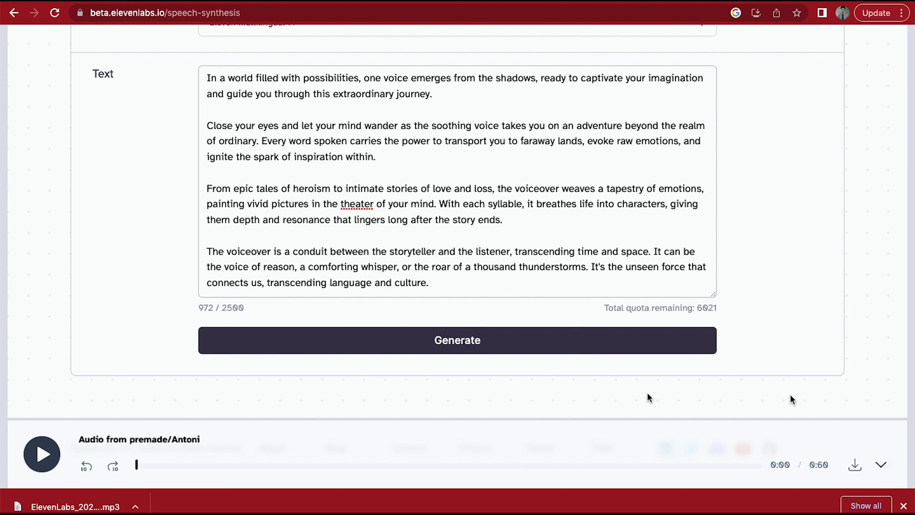
# - Download the generated Antoni audio as an MP3 and check the file in the Downloads folder
pyautogui.click(856, 468)
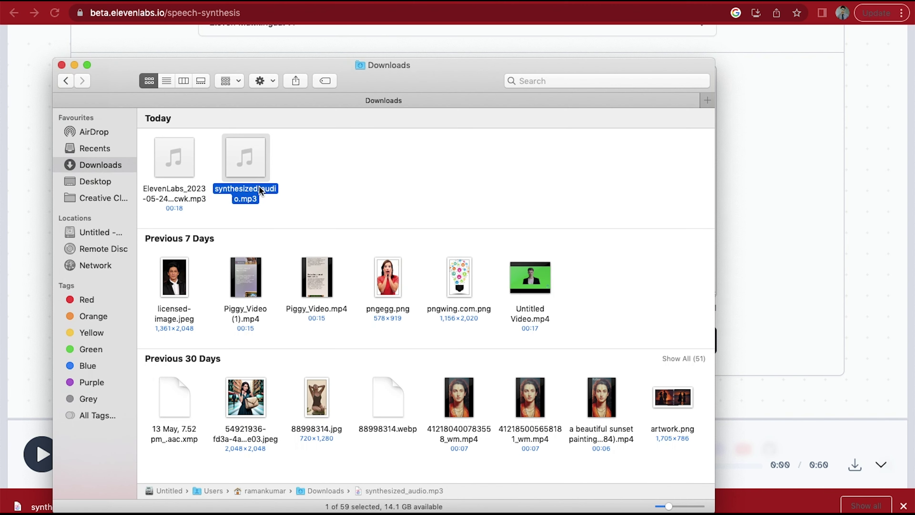
pyautogui.click(36, 165)
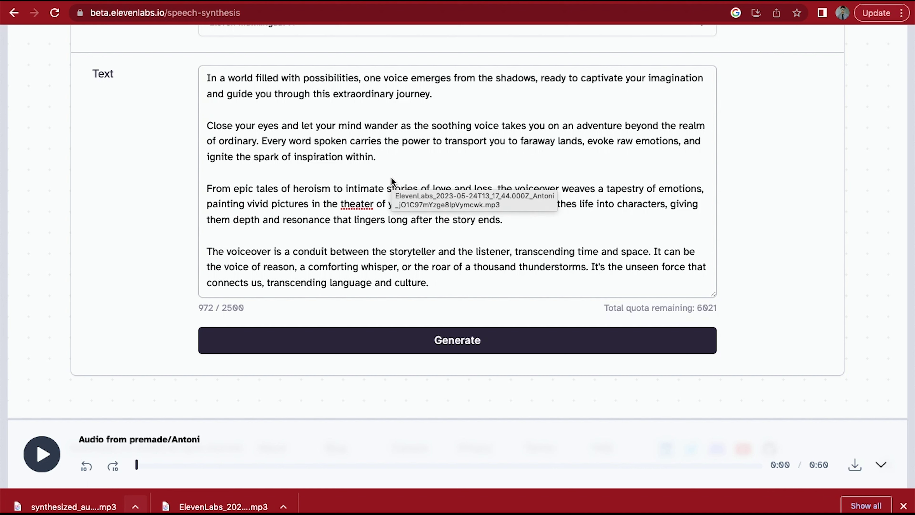
pyautogui.click(360, 141)
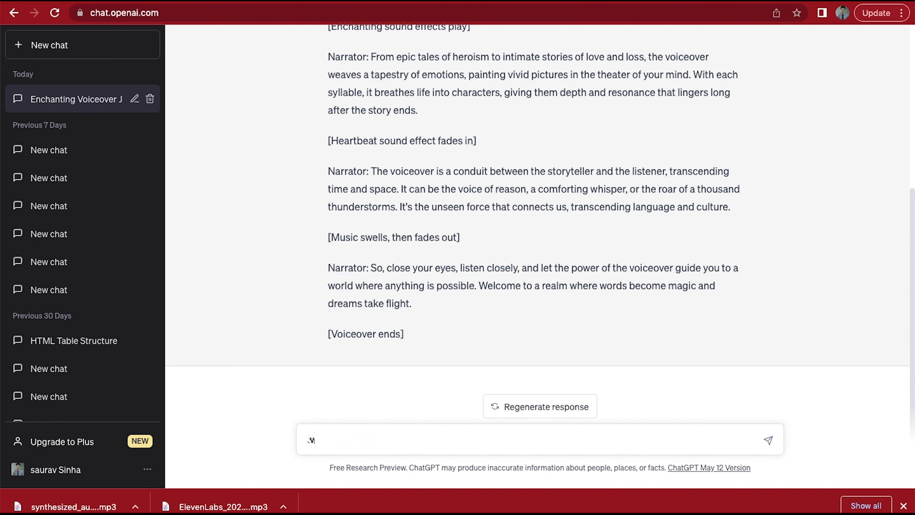
# - Ask ChatGPT to "write me a script in hindi" and replace the ElevenLabs text with its second narrator paragraph
pyautogui.press('BackSpace')
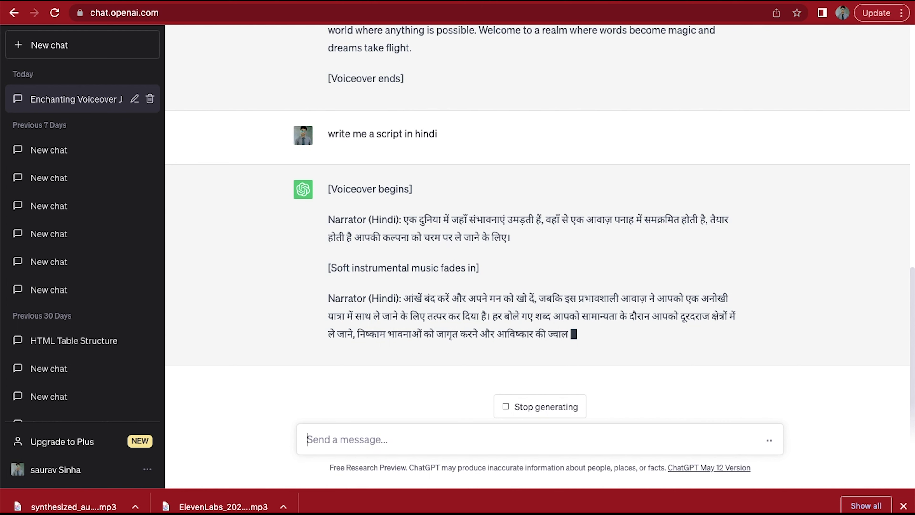
pyautogui.moveTo(720, 273); pyautogui.dragTo(413, 247)
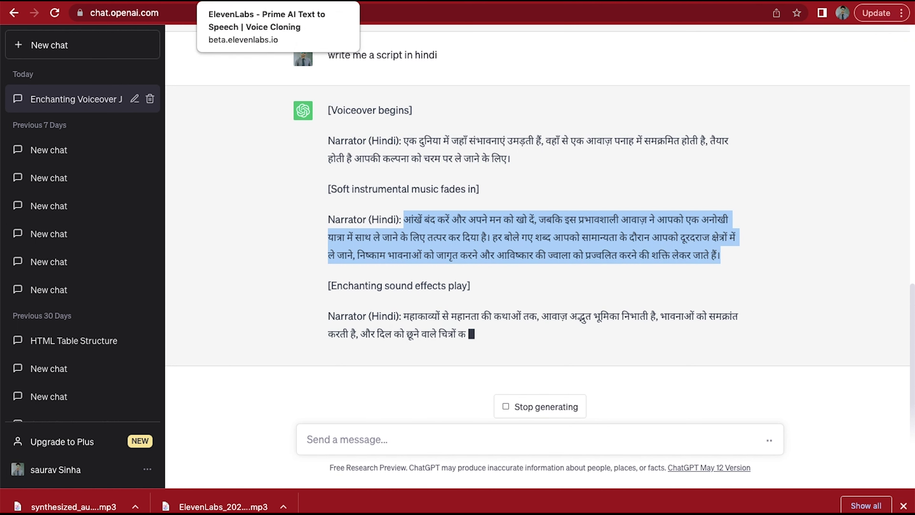
pyautogui.click(252, 1)
pyautogui.press('super+a')
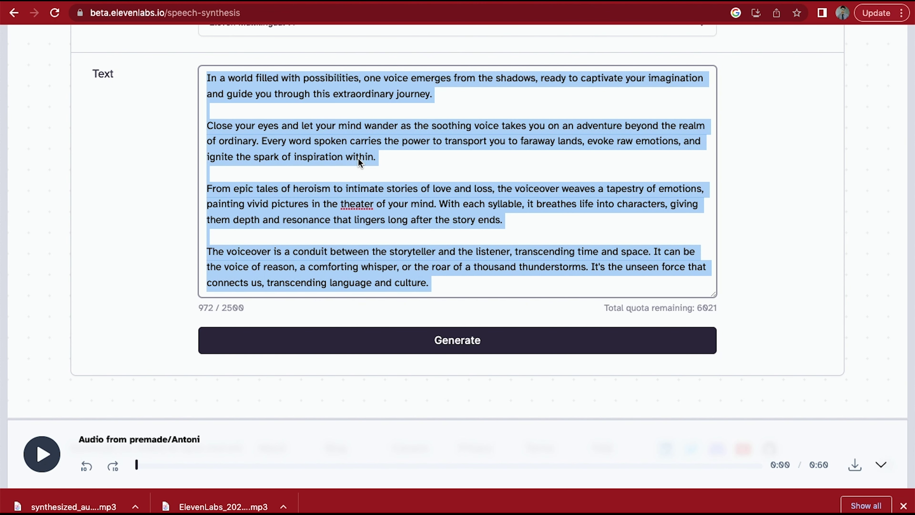
pyautogui.press('super+v')
# - Choose Eleven Multilingual v1 as the model for the Hindi text and review the voice settings
pyautogui.scroll(5, 359, 162)
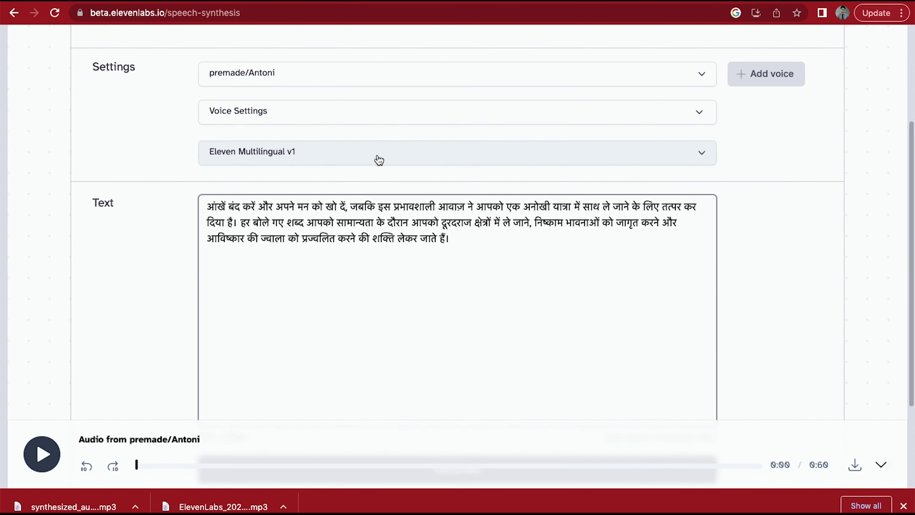
pyautogui.click(379, 154)
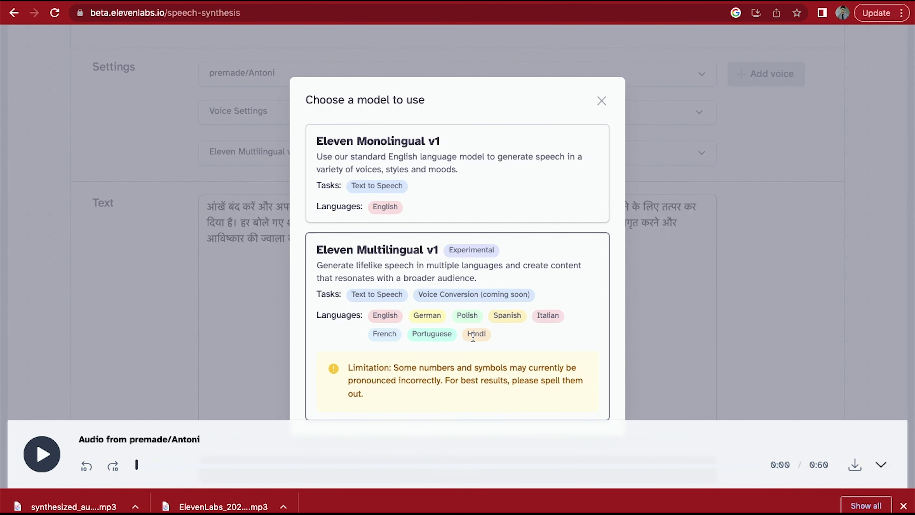
pyautogui.click(473, 337)
pyautogui.click(327, 113)
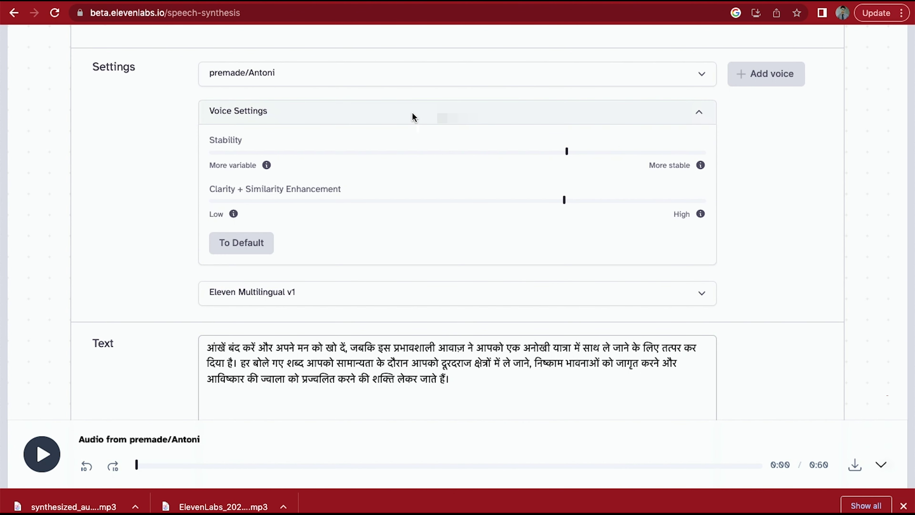
pyautogui.click(392, 110)
# - Check the available premade voices, keep premade/Antoni, and generate speech from the Hindi text
pyautogui.click(374, 80)
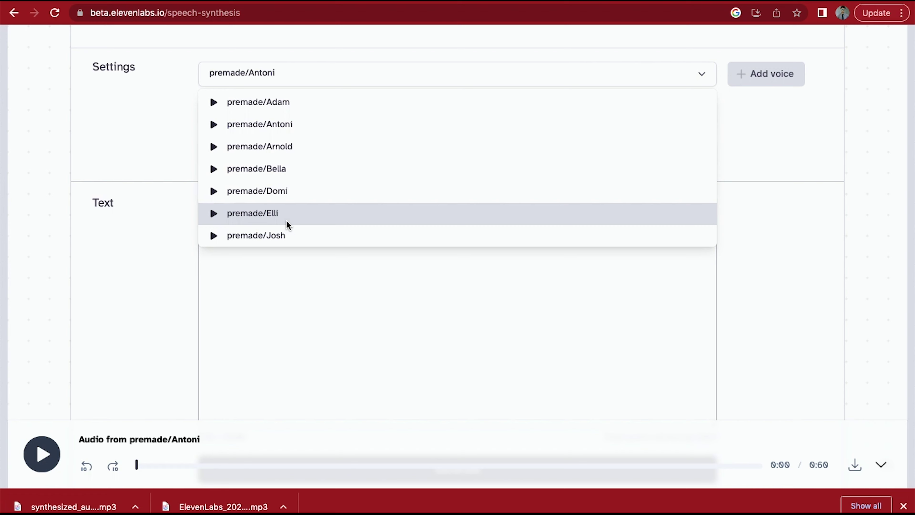
pyautogui.click(159, 123)
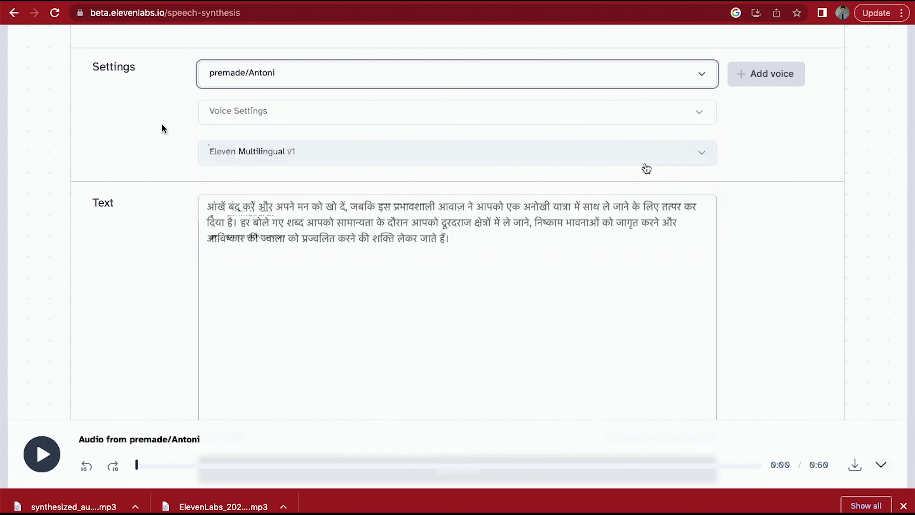
pyautogui.scroll(-5, 767, 131)
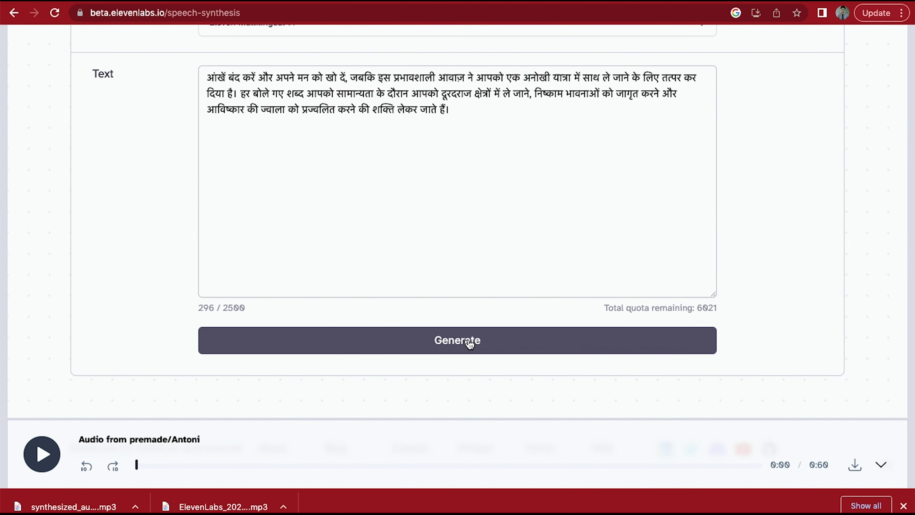
pyautogui.click(469, 341)
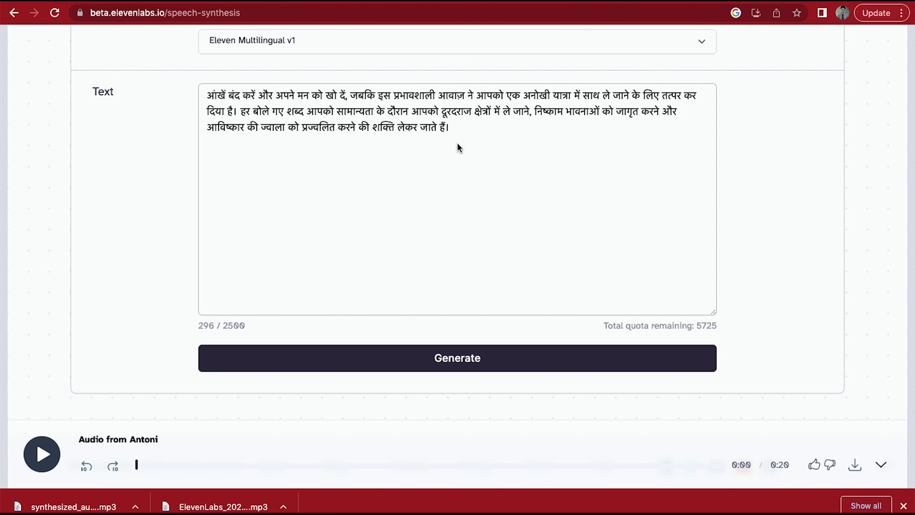
# - Download the generated Hindi audio as an MP3, preview the file in the Downloads folder, and return to the speech synthesis page
pyautogui.click(854, 465)
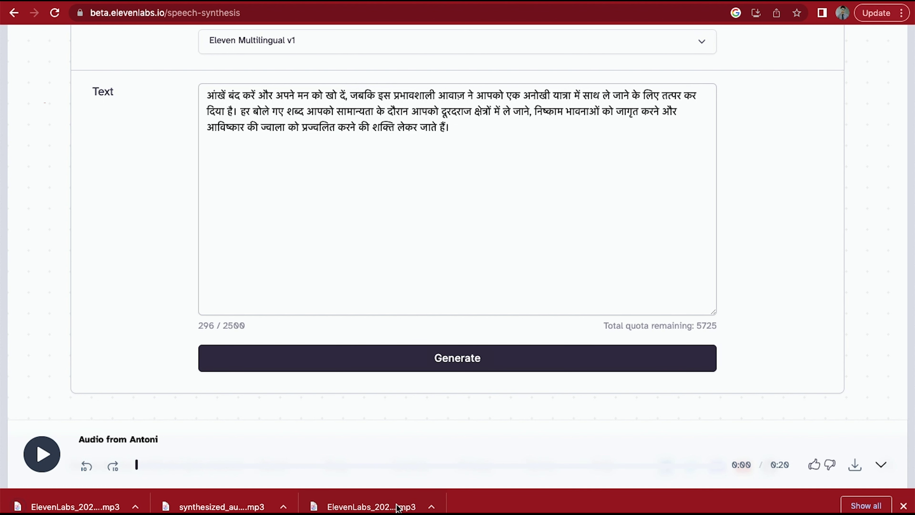
pyautogui.click(280, 509)
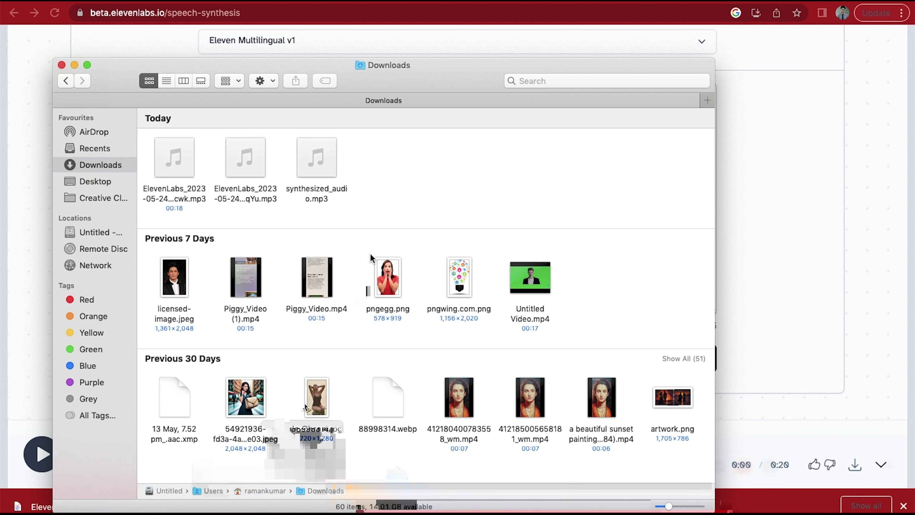
pyautogui.click(255, 195)
pyautogui.press('space')
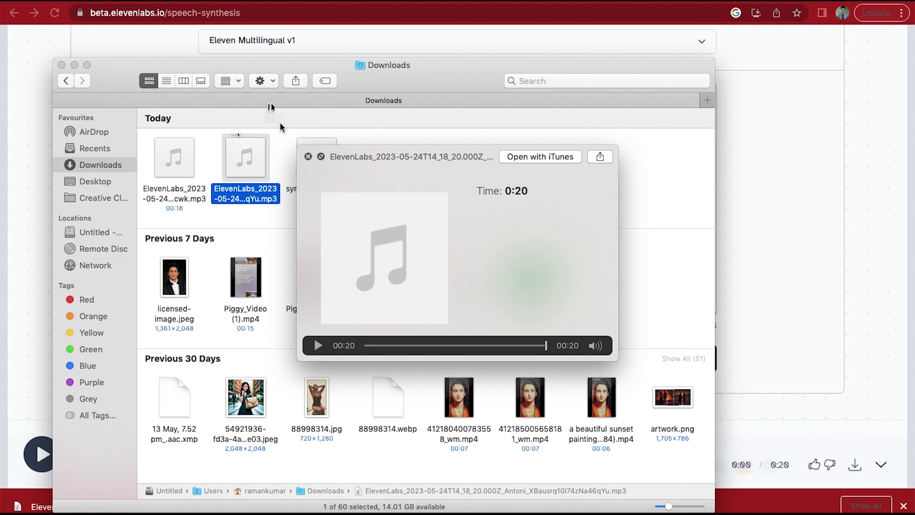
pyautogui.click(308, 157)
pyautogui.click(23, 144)
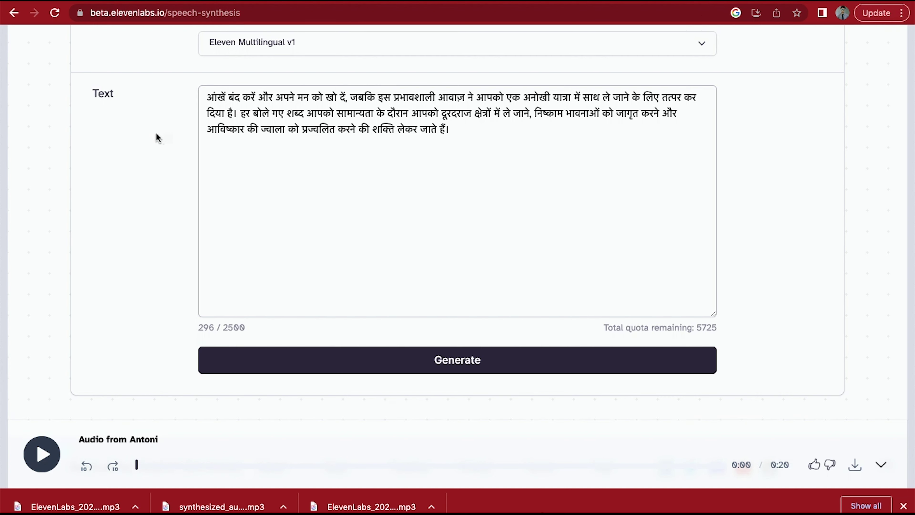
# - Review the speech synthesis page again, including the Stability and Clarity + Similarity Enhancement voice settings and the Hindi text
pyautogui.scroll(5, 155, 137)
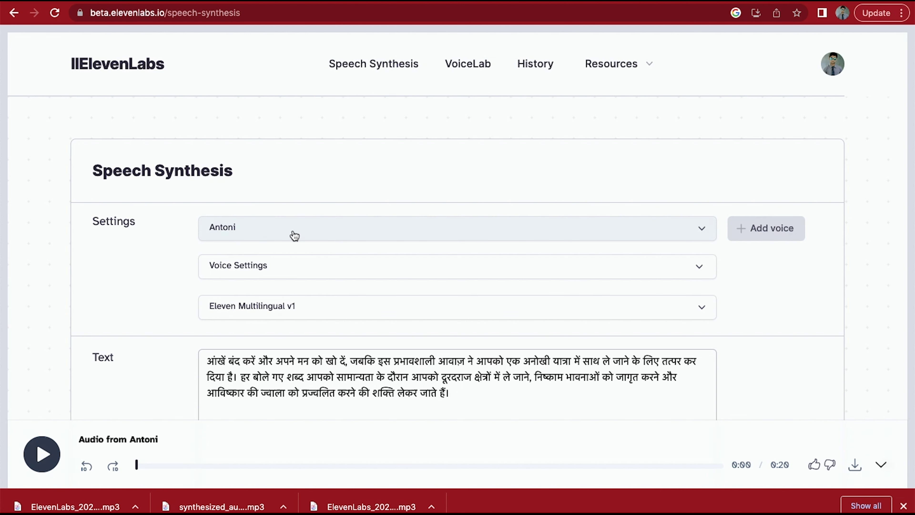
pyautogui.click(292, 276)
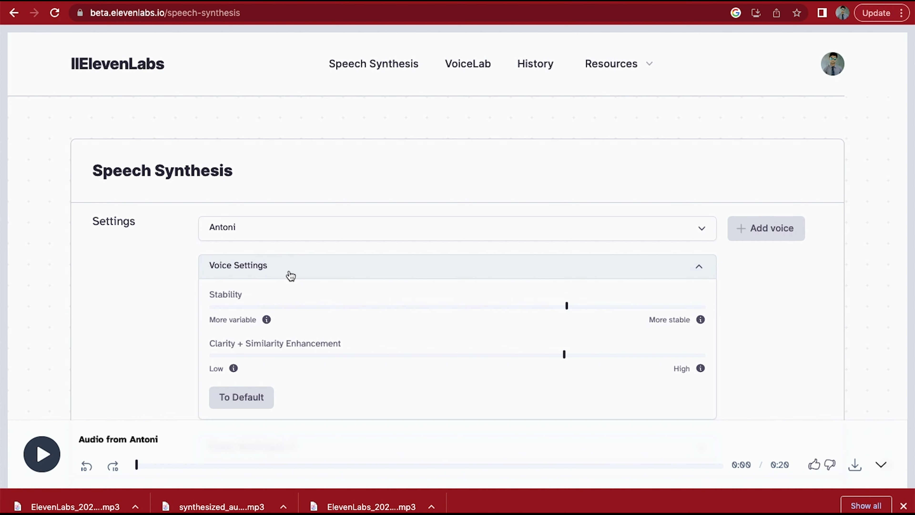
pyautogui.click(291, 276)
pyautogui.scroll(-4, 317, 270)
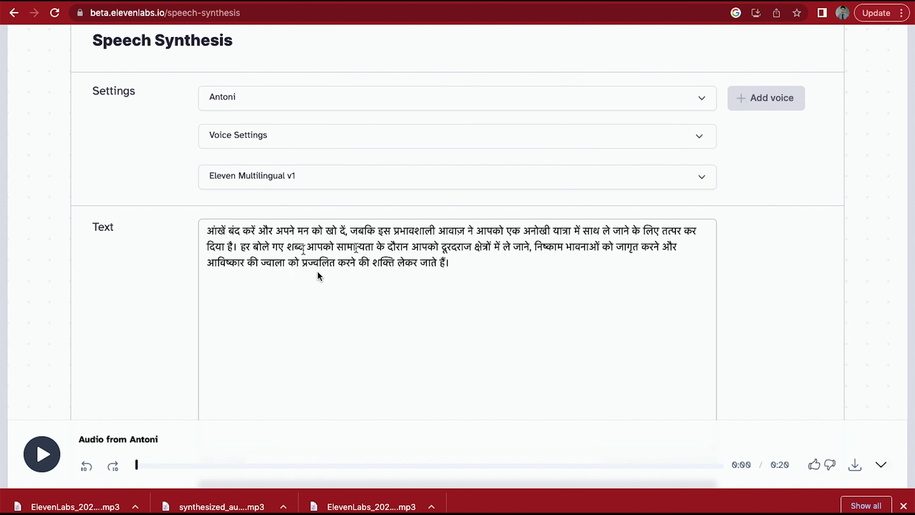
pyautogui.scroll(-5, 357, 248)
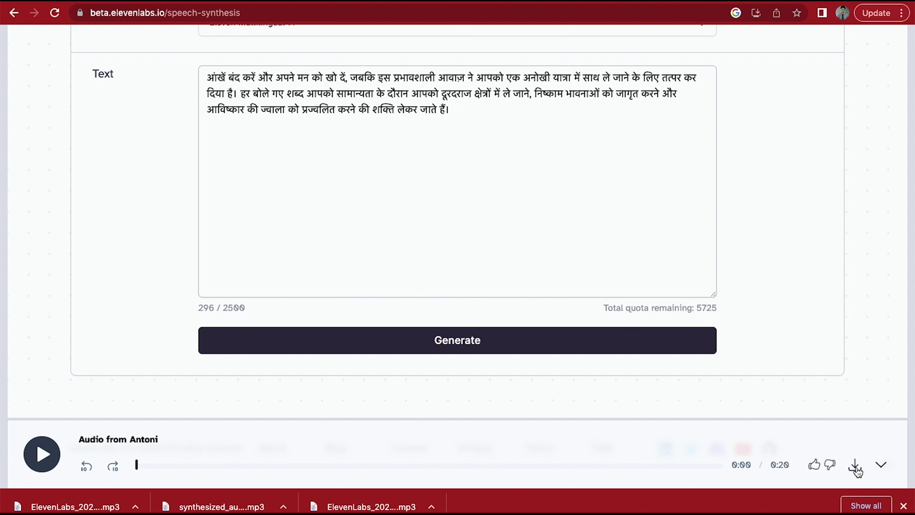
pyautogui.scroll(8, 807, 280)
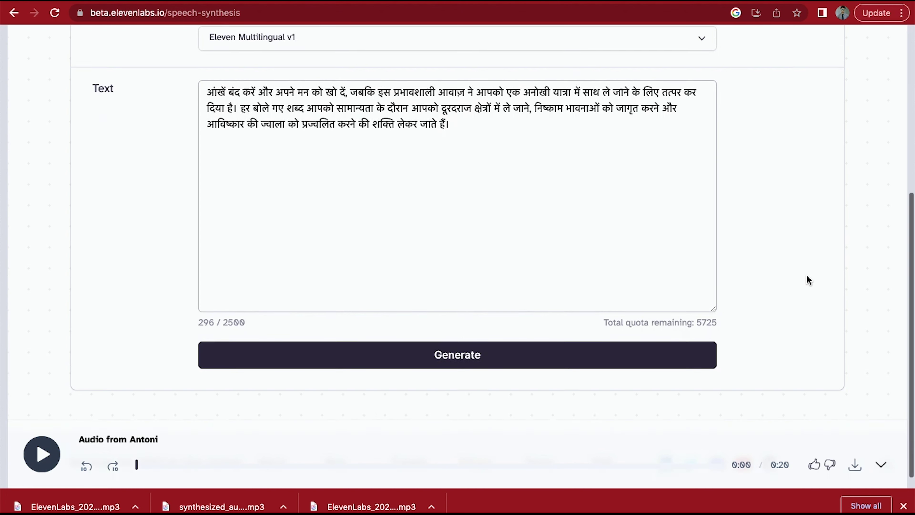